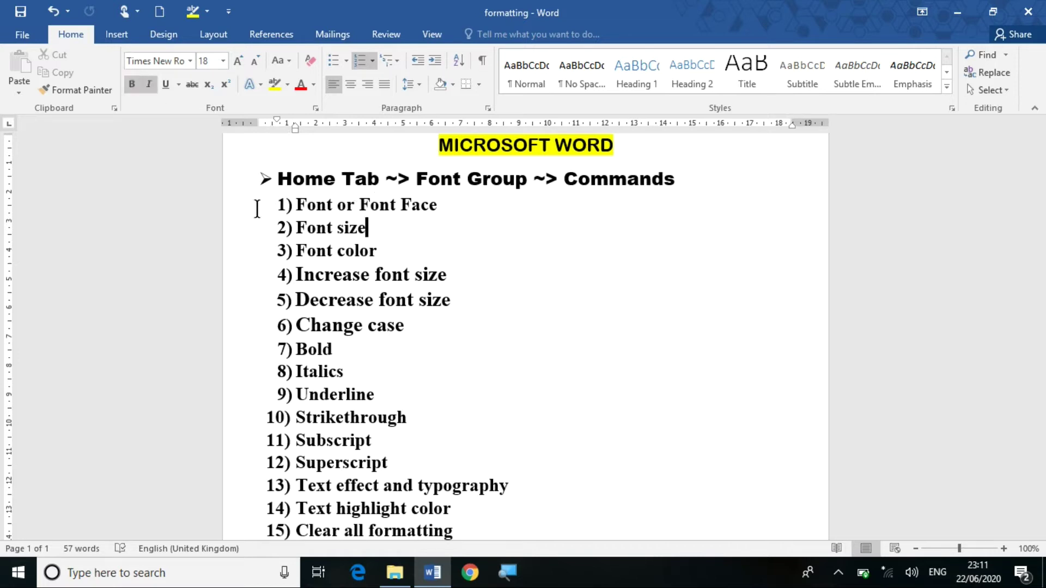
Close the screen magnifier, then select the text 'Font or Font Face' in item 1.
{"action": "left_click", "coordinate": [508, 574]}
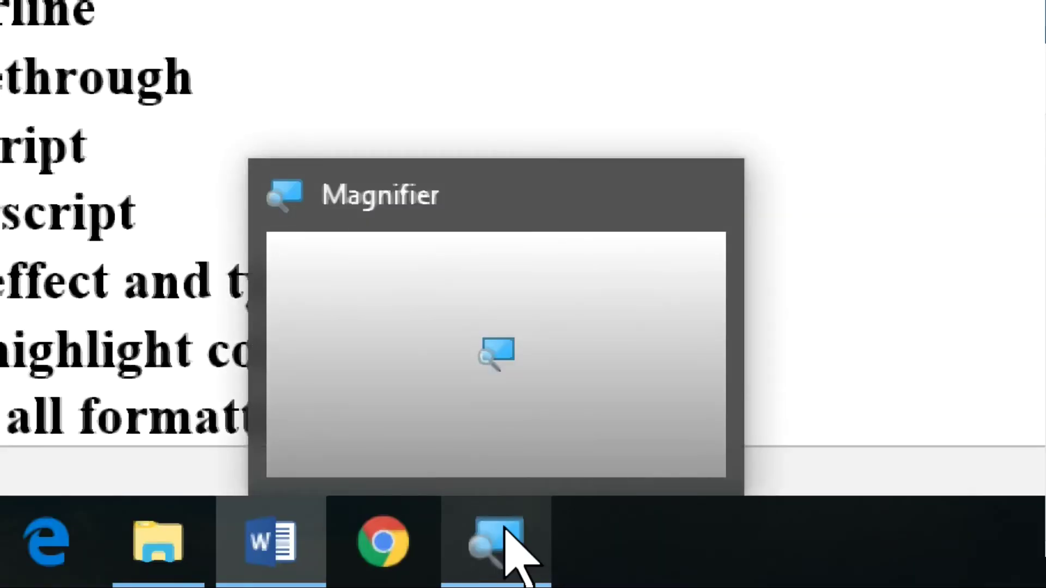
{"action": "left_click", "coordinate": [507, 529]}
{"action": "right_click", "coordinate": [508, 531]}
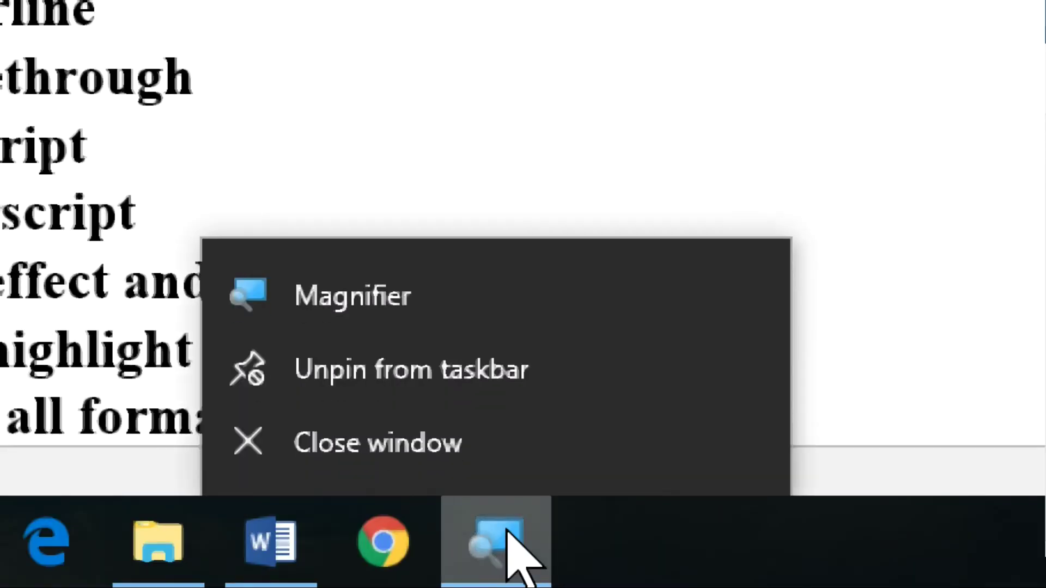
{"action": "left_click", "coordinate": [478, 439]}
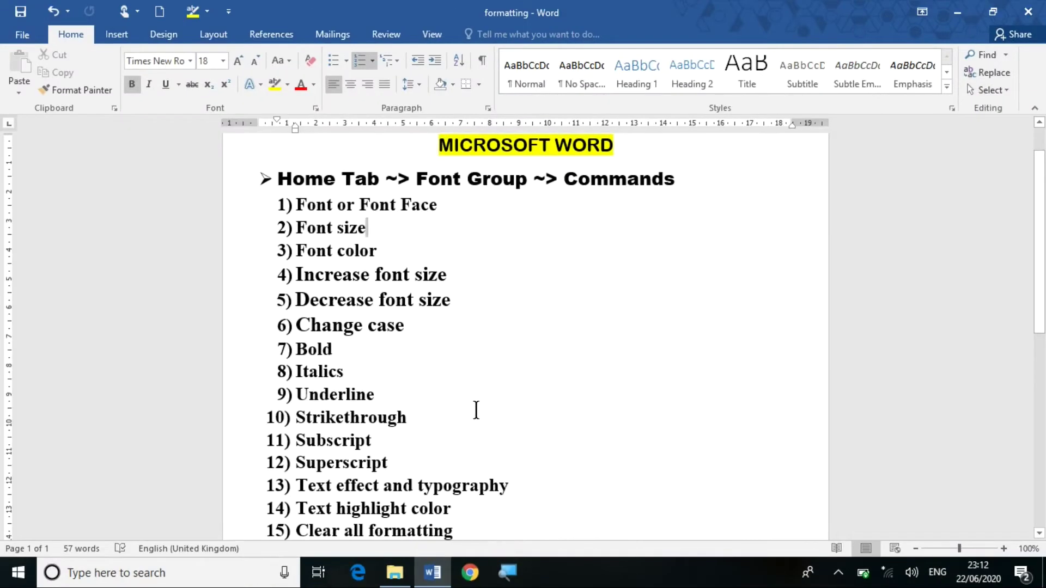
{"action": "left_click", "coordinate": [363, 218]}
{"action": "left_click_drag", "start_coordinate": [298, 205], "coordinate": [431, 220]}
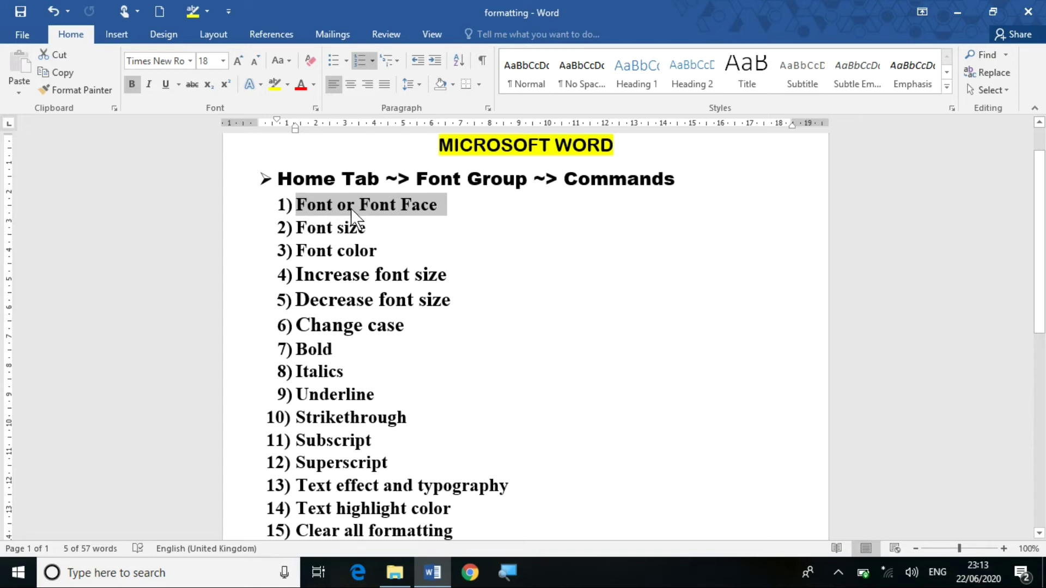
Change item 1, 'Font or Font Face', to the Forte font and deselect it.
{"action": "left_click", "coordinate": [189, 60]}
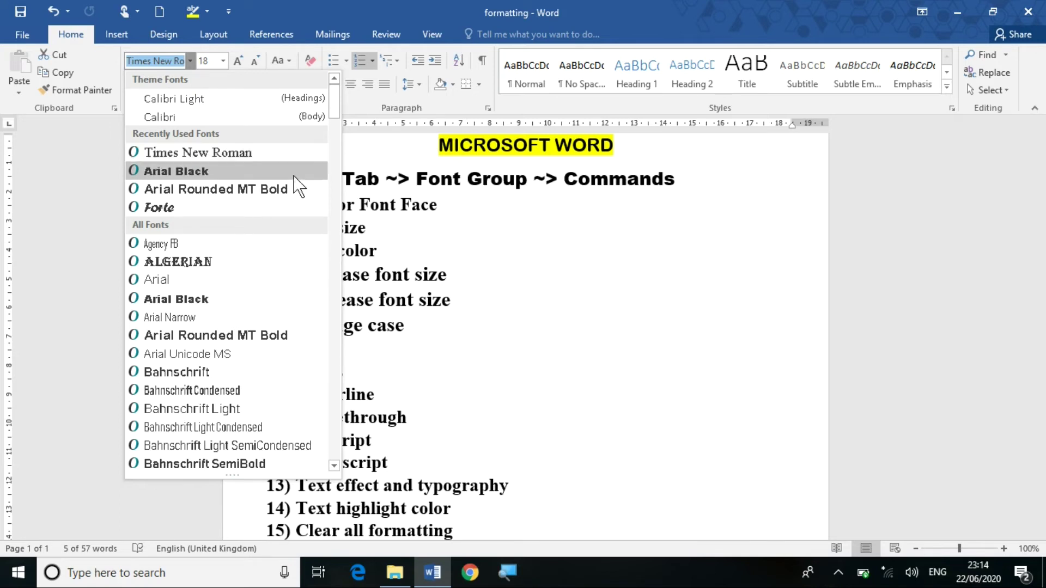
{"action": "left_click_drag", "start_coordinate": [333, 103], "coordinate": [342, 221]}
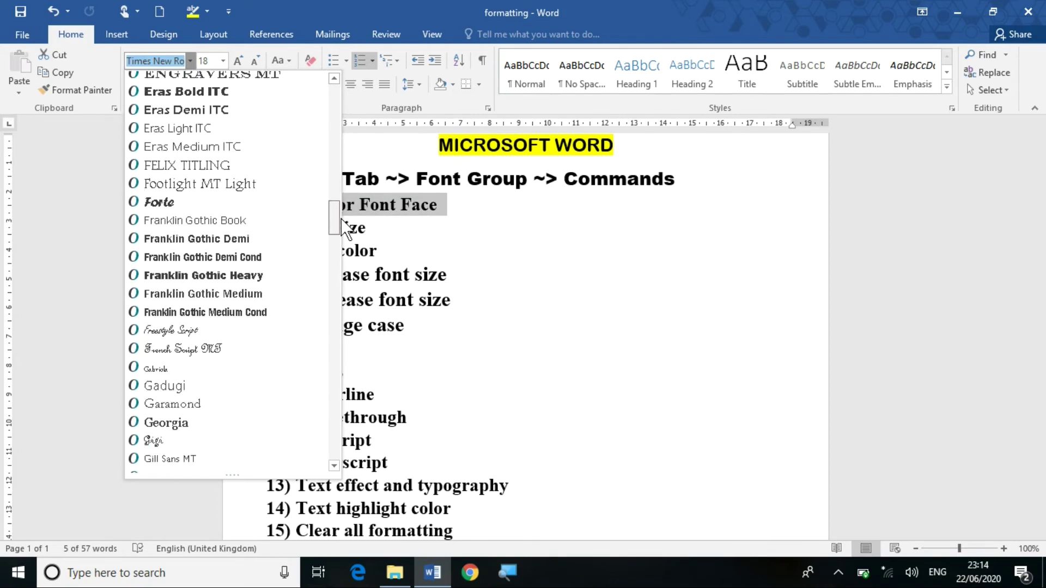
{"action": "left_click", "coordinate": [243, 203]}
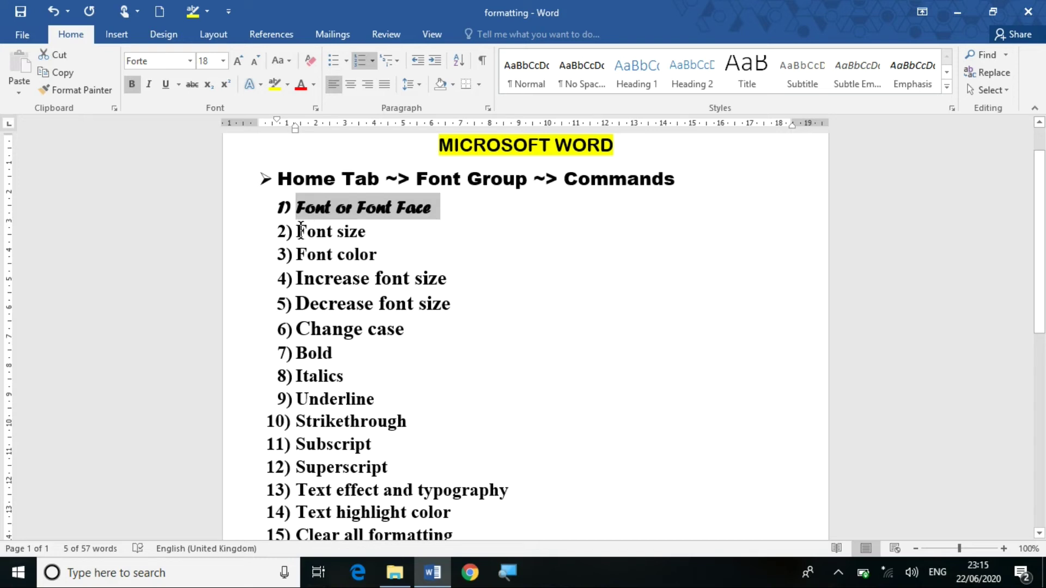
{"action": "left_click", "coordinate": [299, 231]}
Select the 'Font size' text in item 2 and preview it at 28 pt from the Font Size list.
{"action": "left_click_drag", "start_coordinate": [299, 231], "coordinate": [366, 228]}
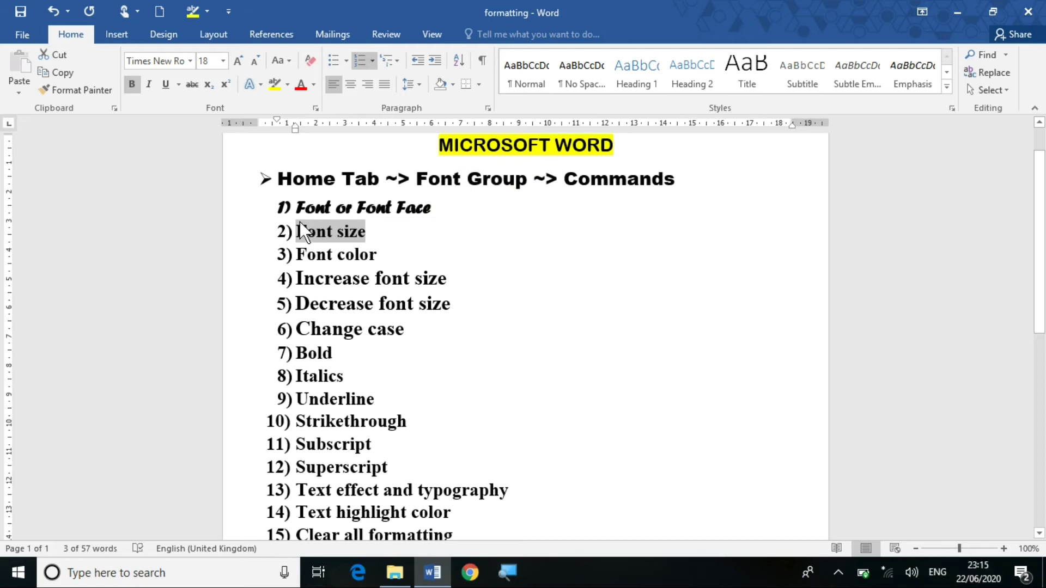
{"action": "double_click", "coordinate": [318, 231]}
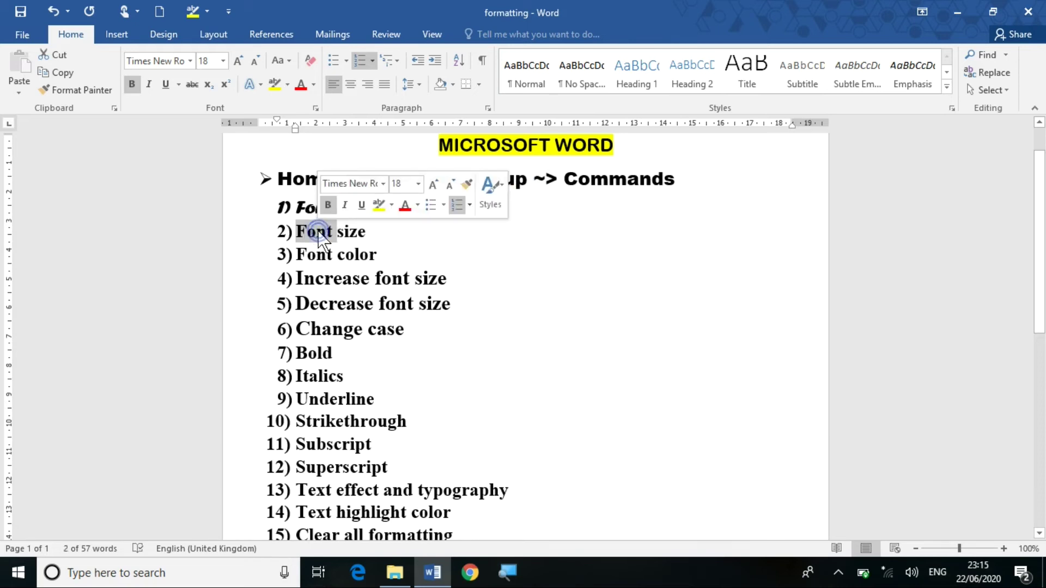
{"action": "left_click", "coordinate": [318, 230]}
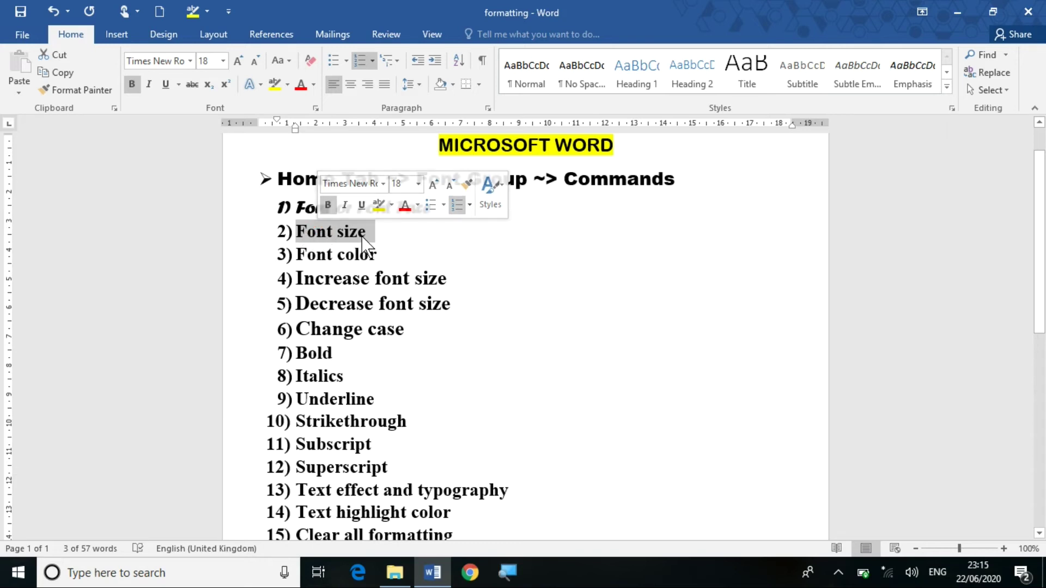
{"action": "left_click", "coordinate": [297, 231]}
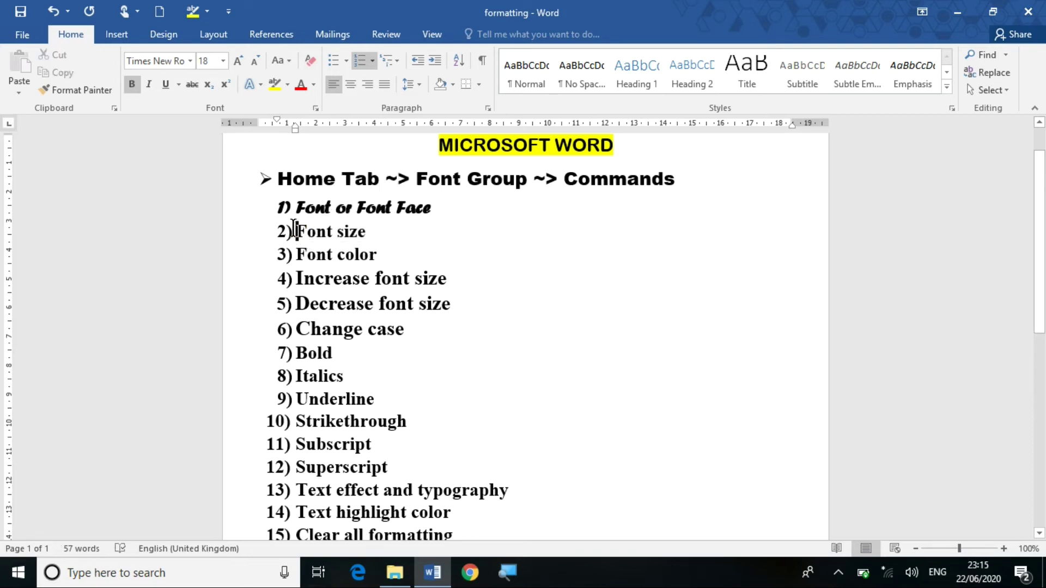
{"action": "left_click_drag", "start_coordinate": [295, 228], "coordinate": [361, 230]}
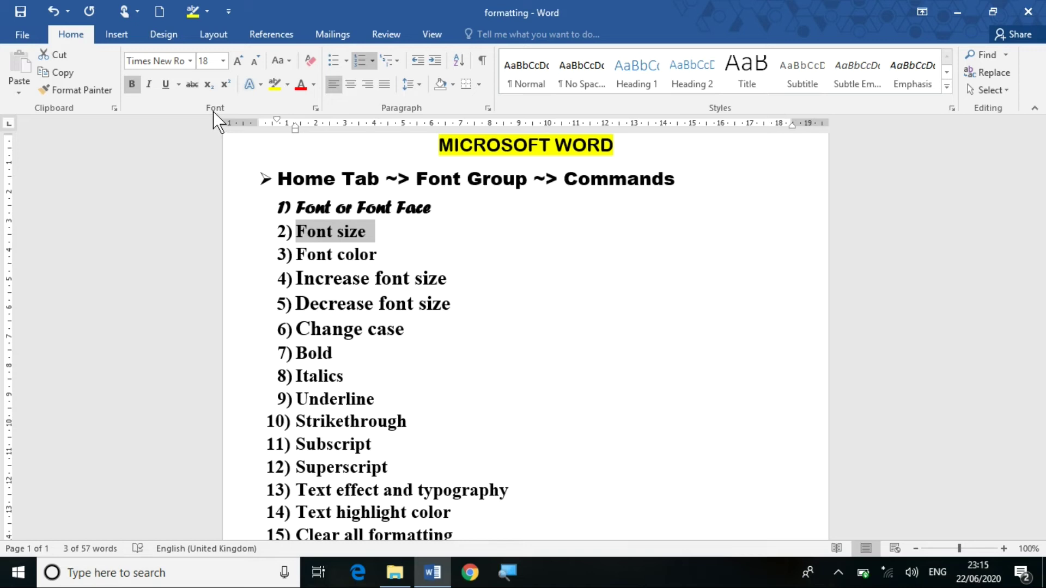
{"action": "left_click", "coordinate": [222, 60]}
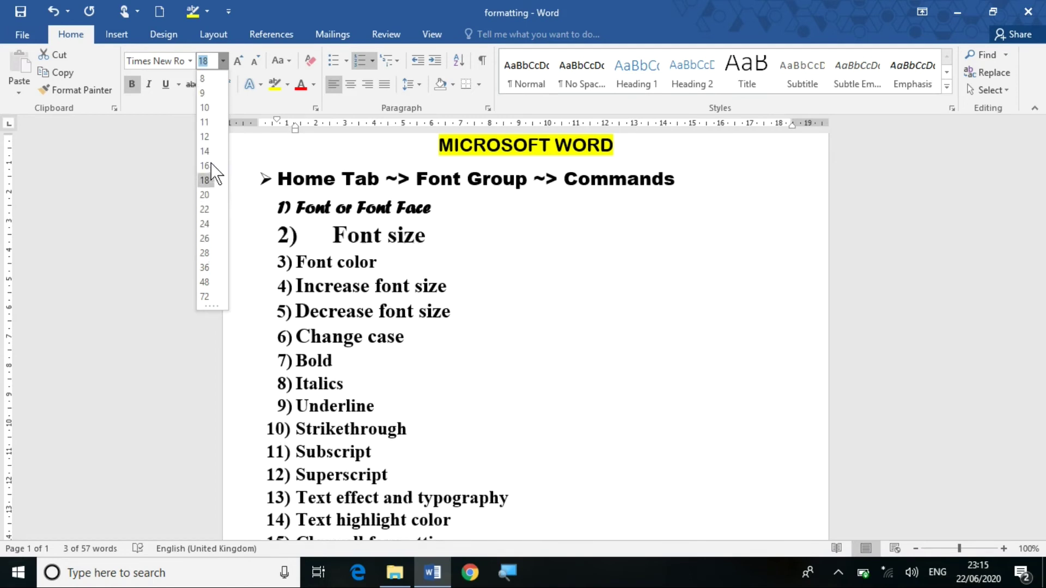
Set item 2 to 28 pt, then reduce it to 16 pt and deselect.
{"action": "left_click", "coordinate": [210, 253]}
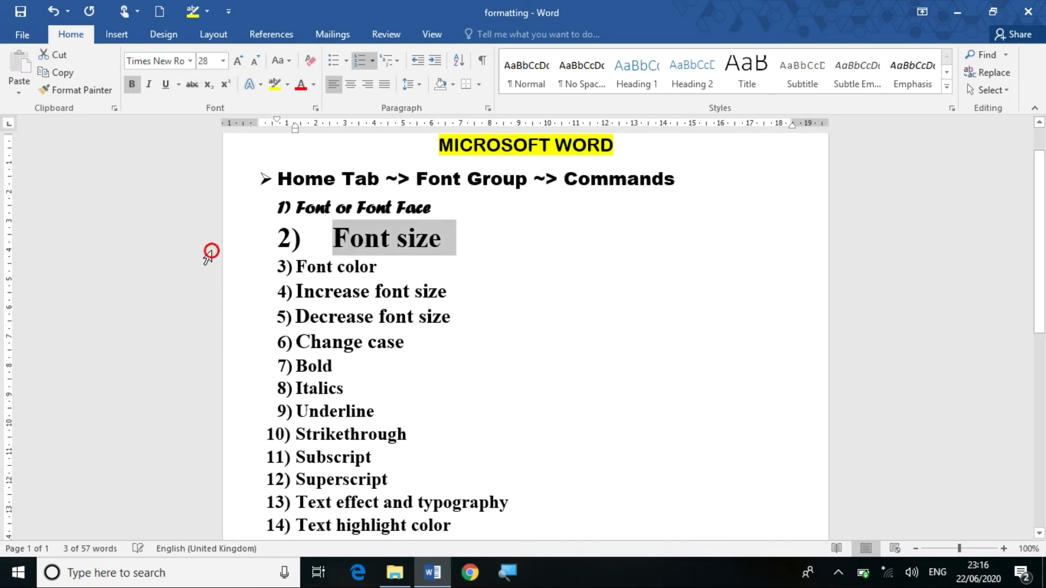
{"action": "left_click", "coordinate": [223, 60]}
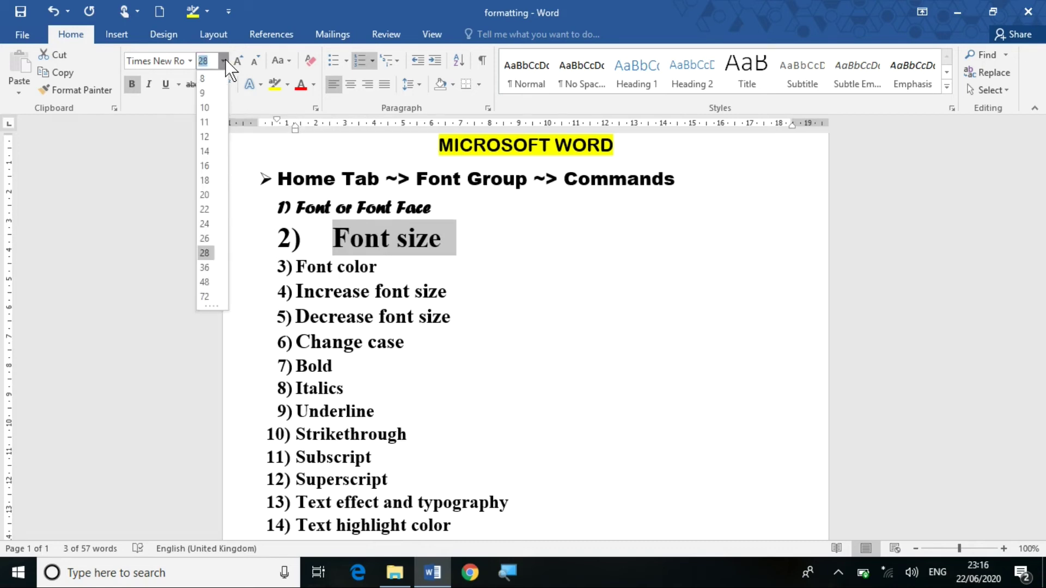
{"action": "left_click", "coordinate": [210, 170]}
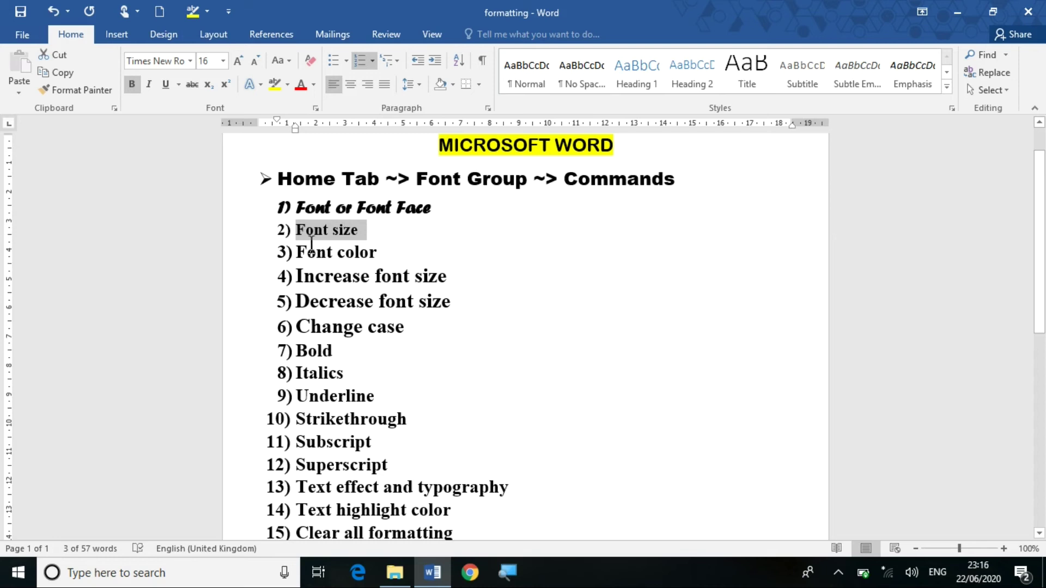
{"action": "left_click", "coordinate": [311, 243]}
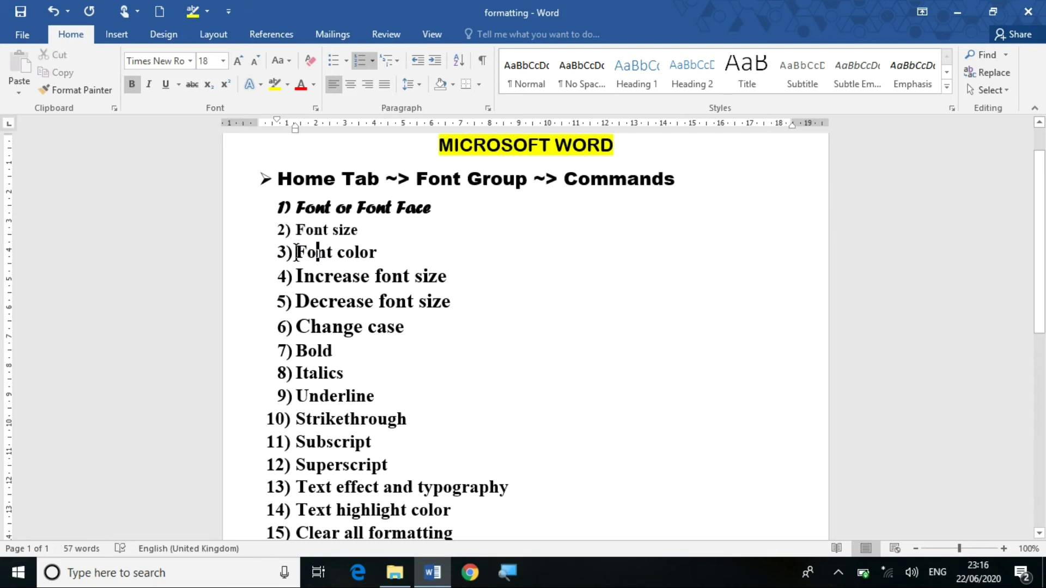
Select the 'Font color' line, then narrow the selection to just the words 'Font color'.
{"action": "triple_click", "coordinate": [295, 251]}
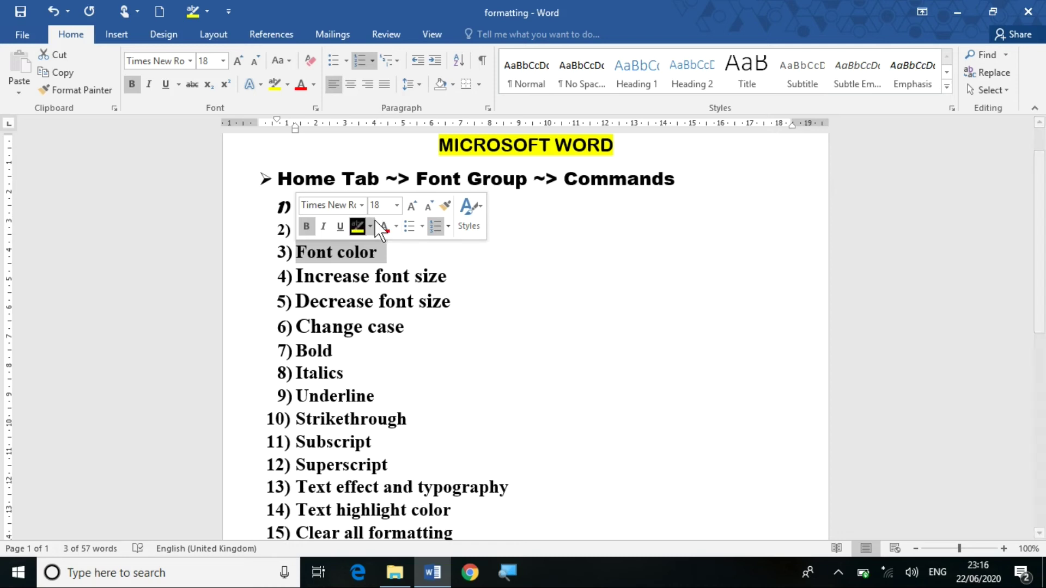
{"action": "left_click", "coordinate": [406, 251]}
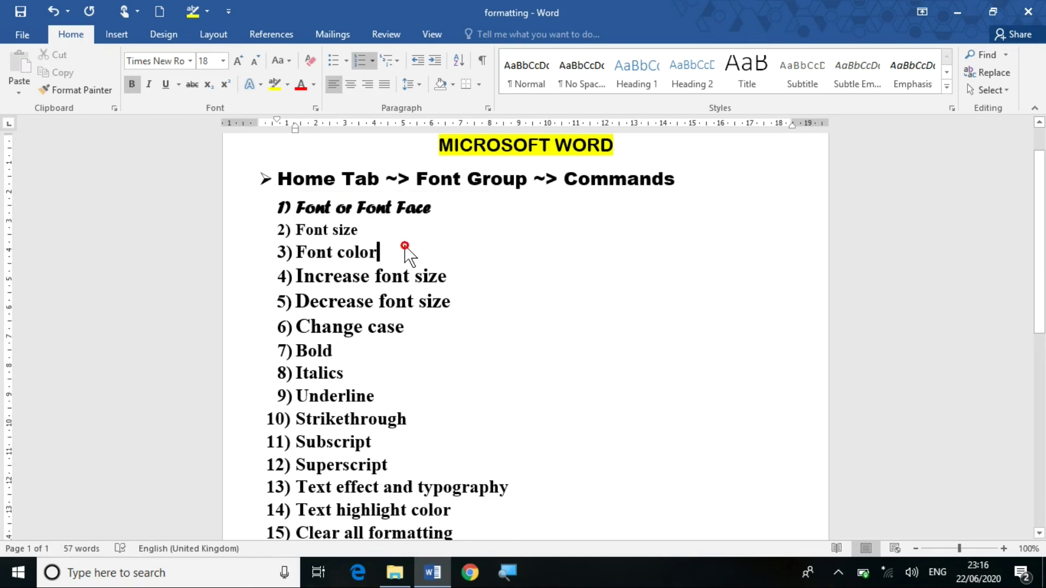
{"action": "left_click_drag", "start_coordinate": [297, 252], "coordinate": [370, 248]}
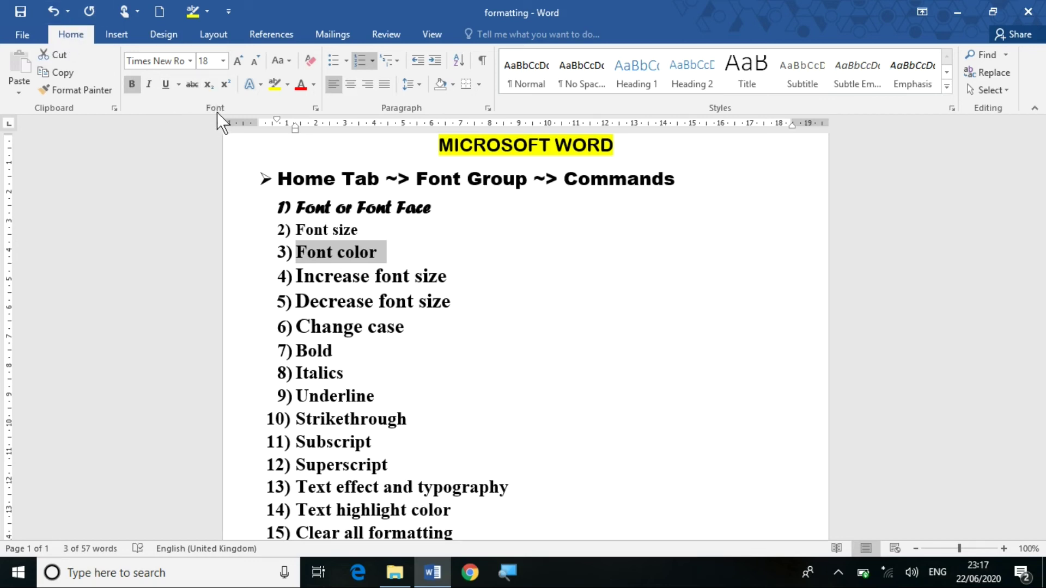
Choose More Colors from the Font Color dropdown to bring up the Colors dialog.
{"action": "left_click", "coordinate": [313, 85]}
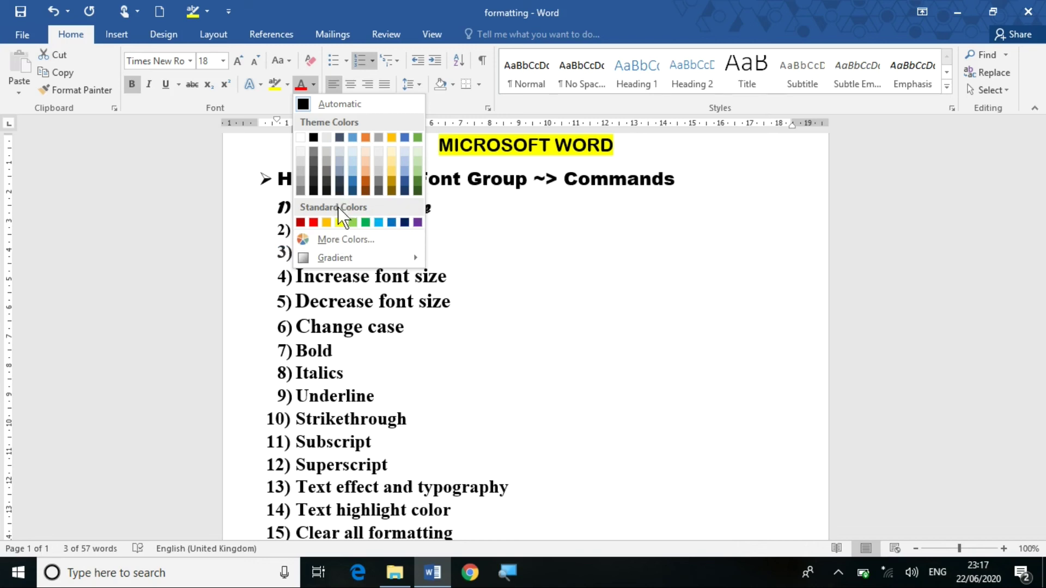
{"action": "left_click", "coordinate": [339, 240]}
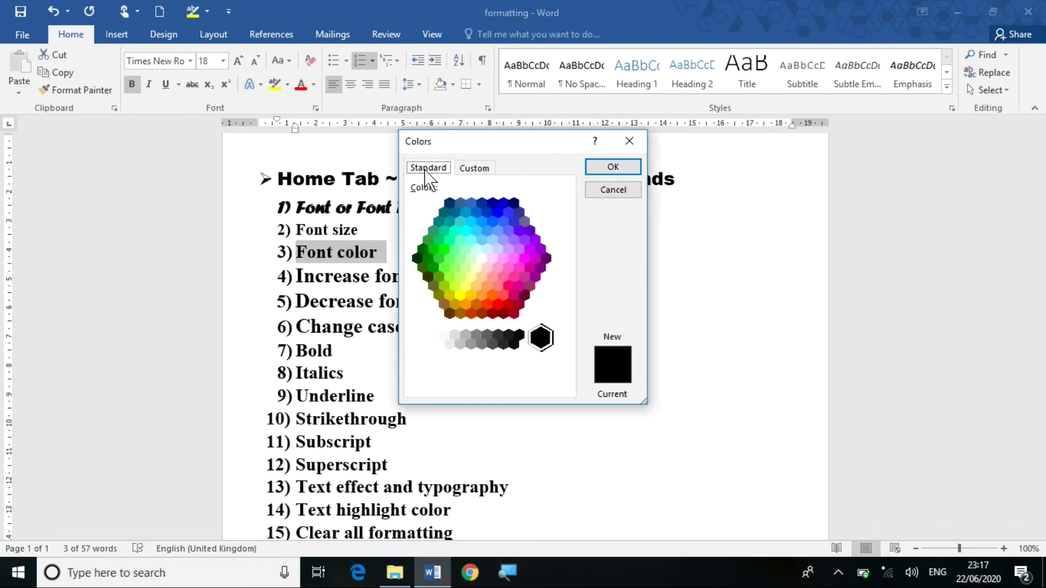
Try light blue, magenta, pink and light orange hexagons before settling on mint green.
{"action": "left_click", "coordinate": [482, 222]}
{"action": "left_click", "coordinate": [472, 242]}
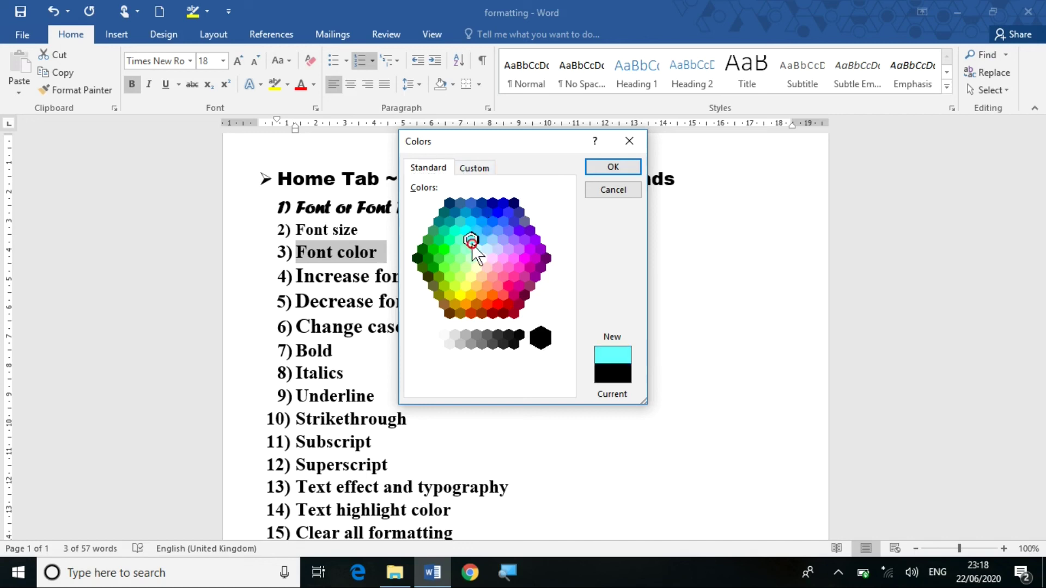
{"action": "left_click", "coordinate": [524, 256]}
{"action": "left_click", "coordinate": [512, 277]}
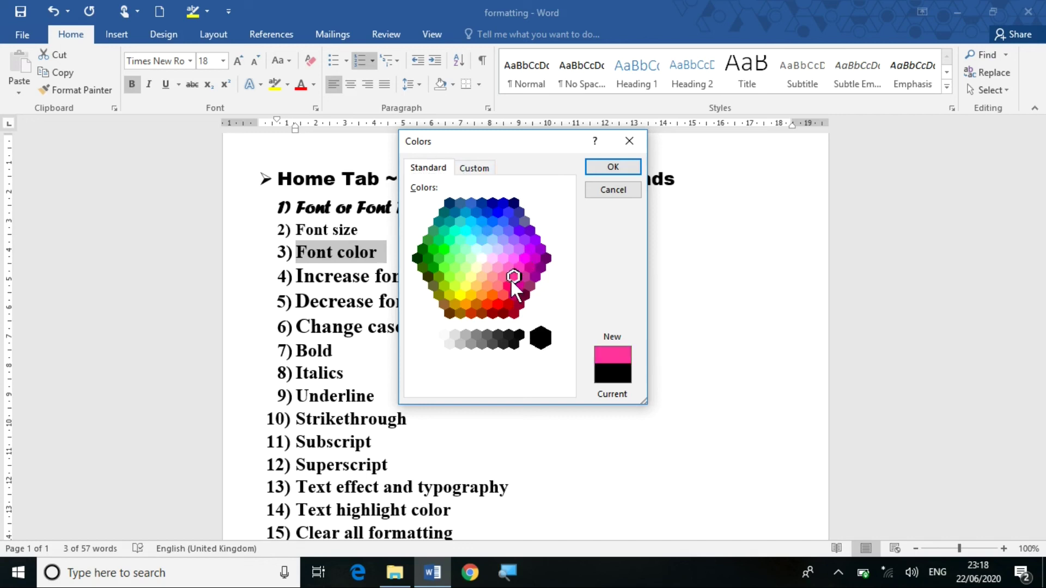
{"action": "left_click", "coordinate": [475, 284]}
{"action": "left_click", "coordinate": [465, 249]}
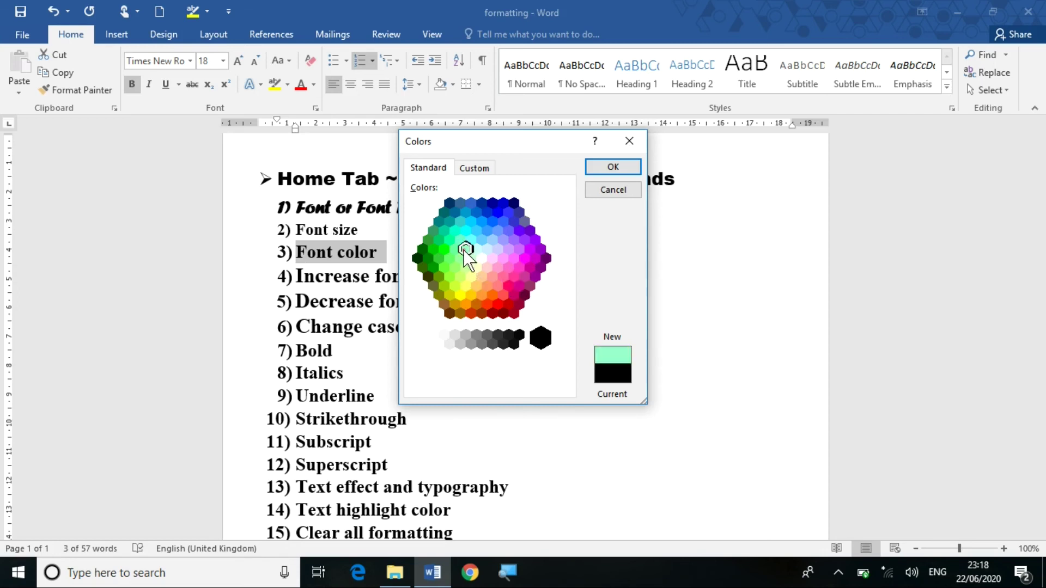
On the Custom tab, mix a bright green (RGB 40, 232, 45) and apply it to 'Font color'.
{"action": "left_click", "coordinate": [473, 170]}
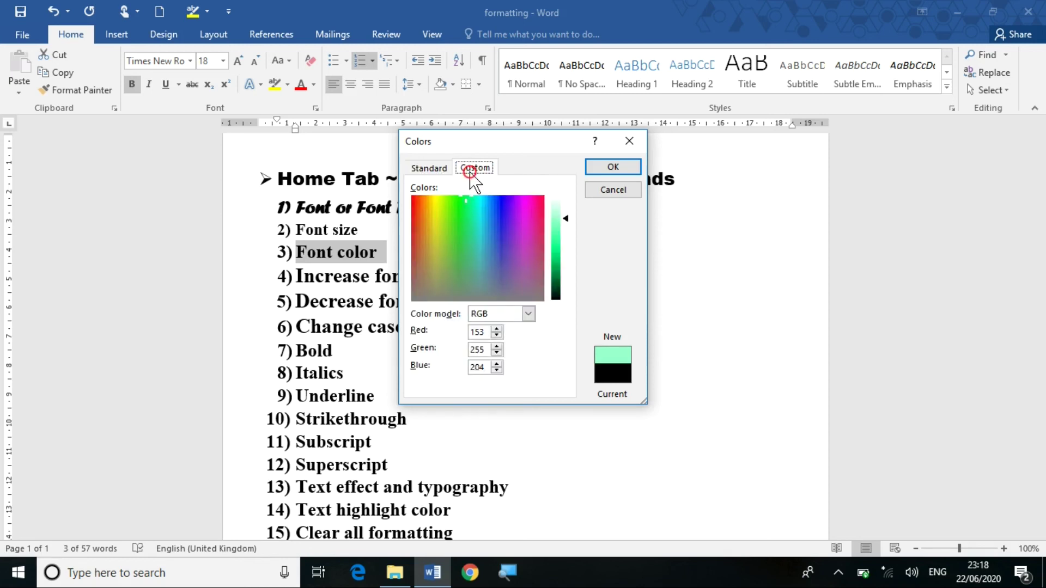
{"action": "left_click_drag", "start_coordinate": [467, 204], "coordinate": [457, 217]}
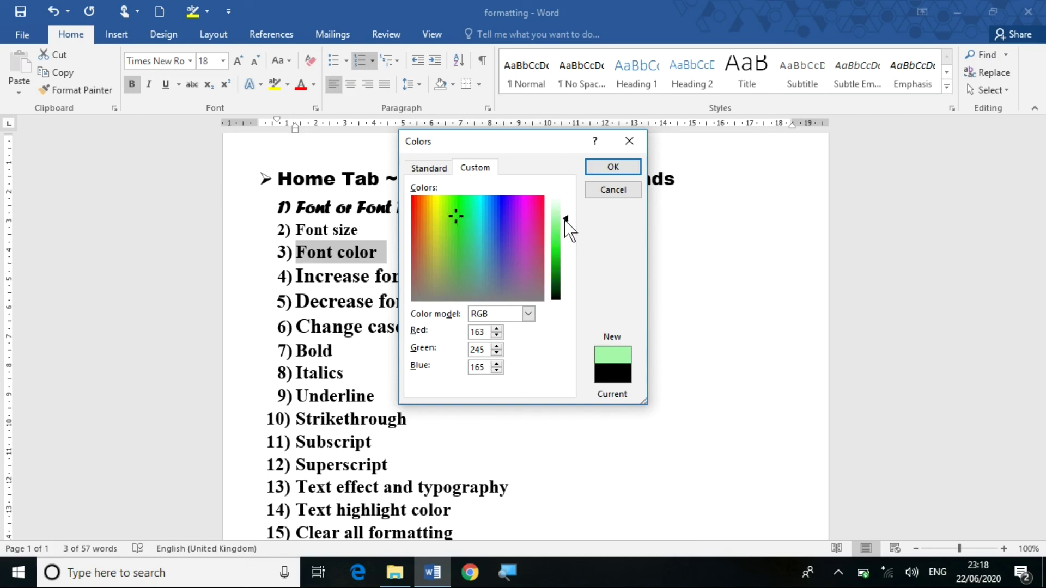
{"action": "mouse_move", "coordinate": [564, 217]}
{"action": "left_mouse_down"}
{"action": "mouse_move", "coordinate": [568, 283]}
{"action": "mouse_move", "coordinate": [564, 207]}
{"action": "mouse_move", "coordinate": [567, 296]}
{"action": "mouse_move", "coordinate": [553, 197]}
{"action": "mouse_move", "coordinate": [563, 304]}
{"action": "mouse_move", "coordinate": [555, 191]}
{"action": "mouse_move", "coordinate": [567, 299]}
{"action": "mouse_move", "coordinate": [557, 208]}
{"action": "mouse_move", "coordinate": [565, 278]}
{"action": "mouse_move", "coordinate": [553, 229]}
{"action": "left_mouse_up"}
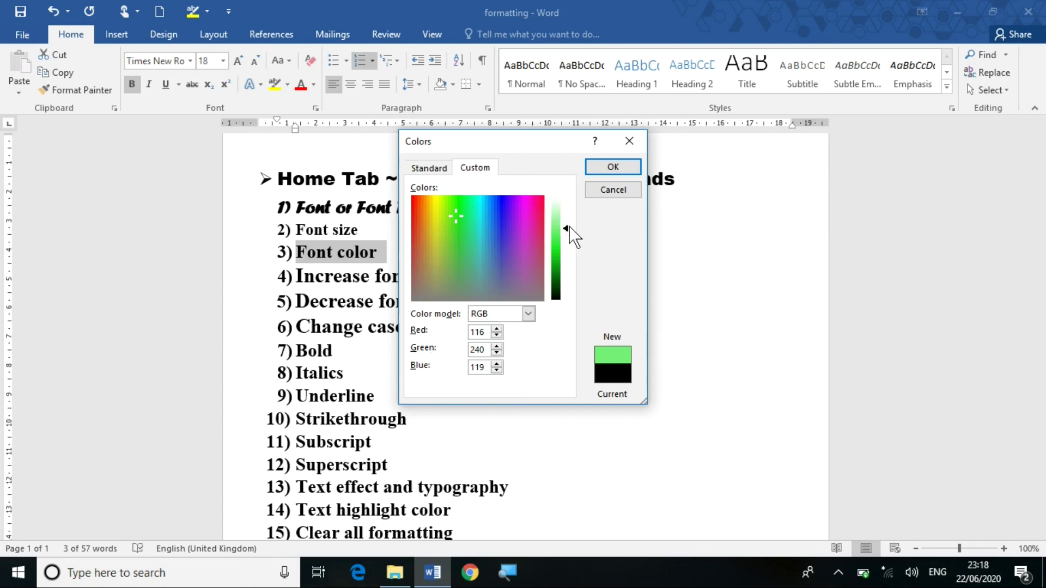
{"action": "mouse_move", "coordinate": [567, 233]}
{"action": "left_mouse_down"}
{"action": "mouse_move", "coordinate": [563, 210]}
{"action": "mouse_move", "coordinate": [564, 245]}
{"action": "left_mouse_up"}
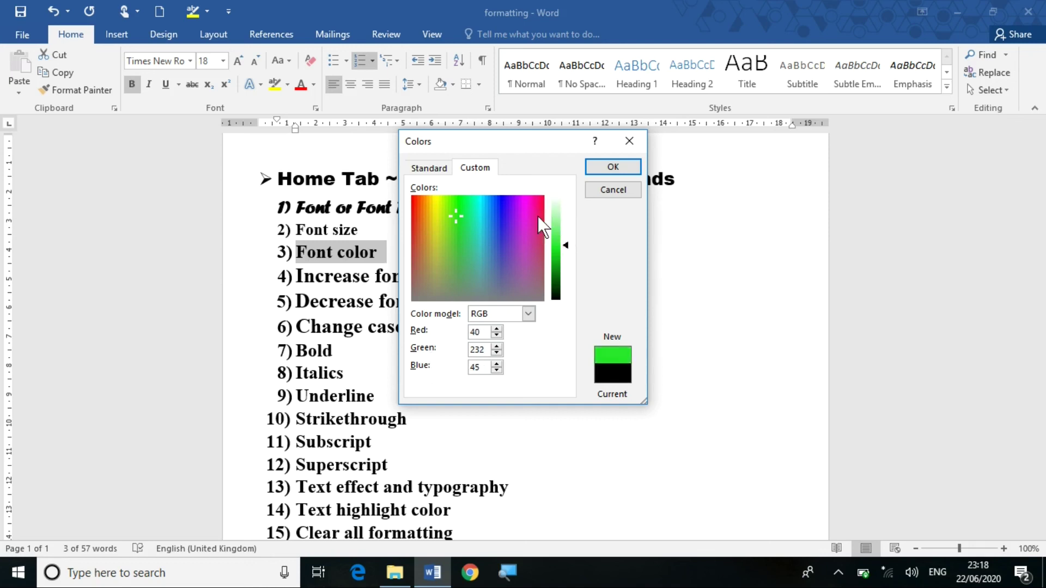
{"action": "left_click", "coordinate": [613, 168]}
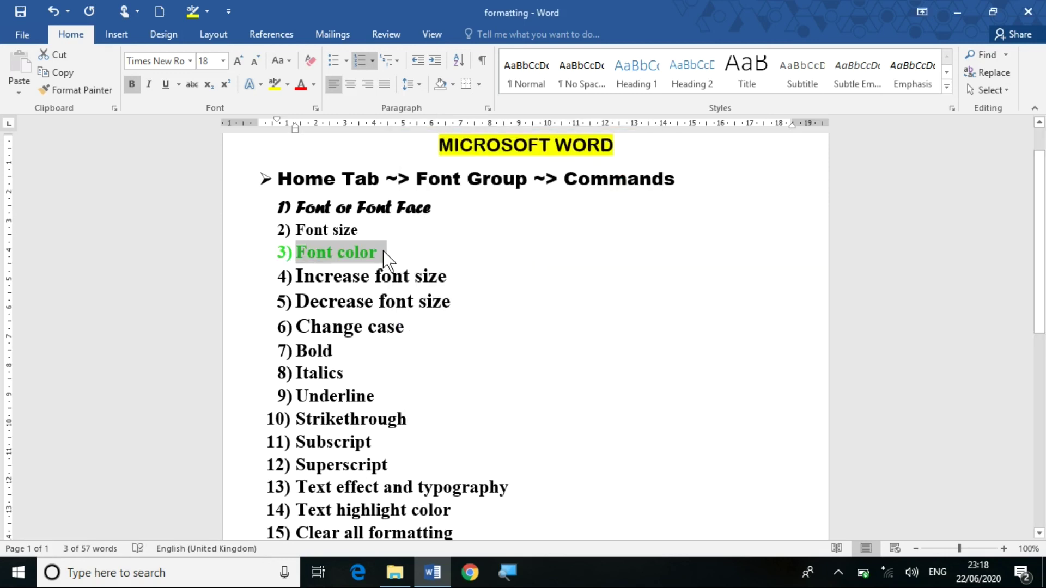